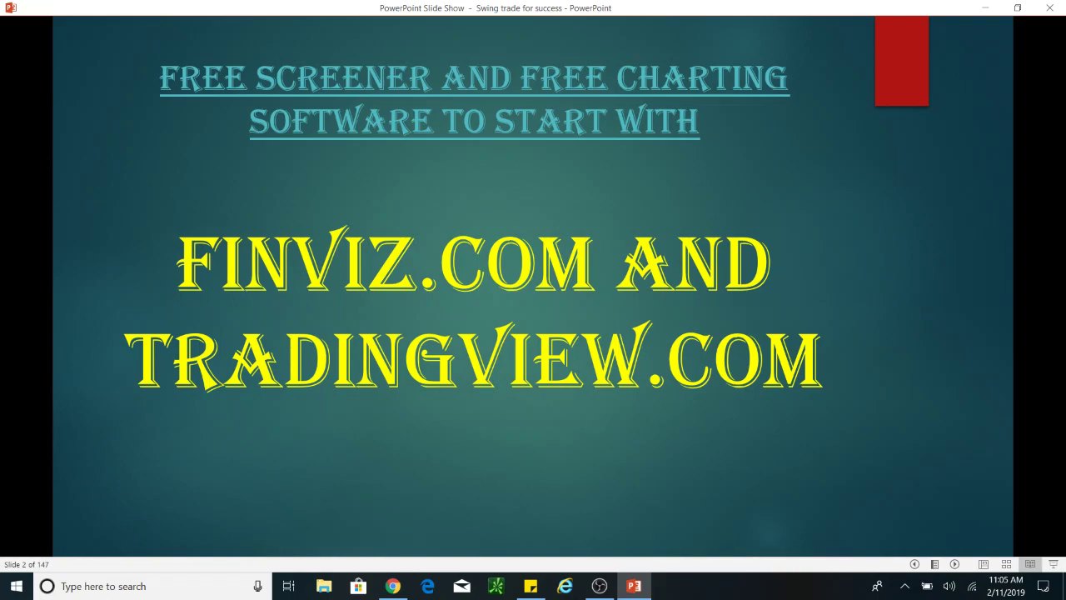
Step: Leave the PowerPoint slide show and bring up Chrome, which shows the CenturyLink (CTL) TradingView chart
click(393, 586)
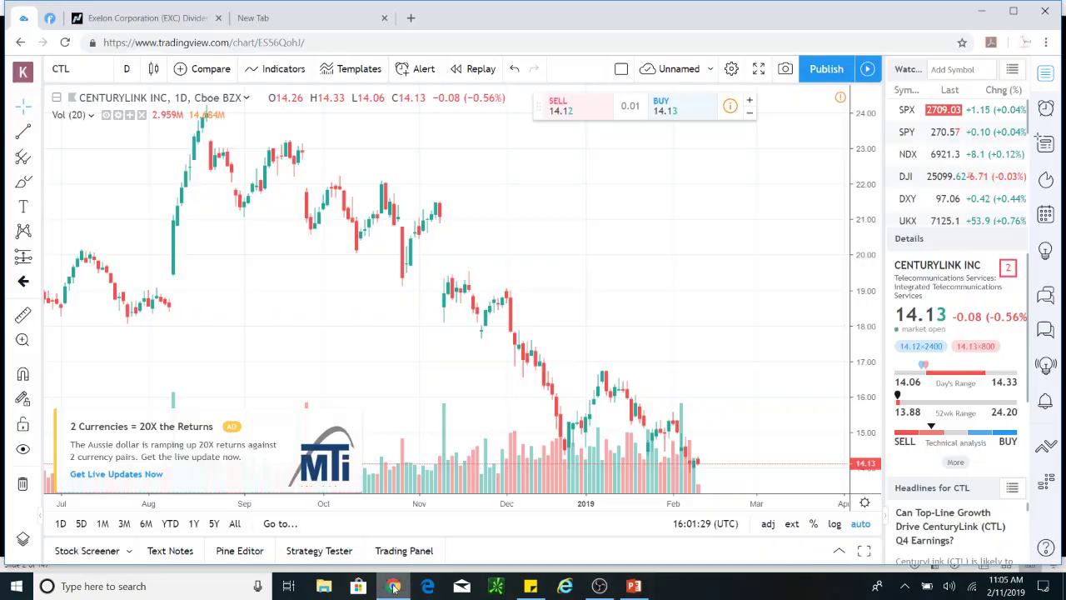
Step: Switch to Finviz and reload the screener unfiltered, listing all 7570 stocks
click(50, 18)
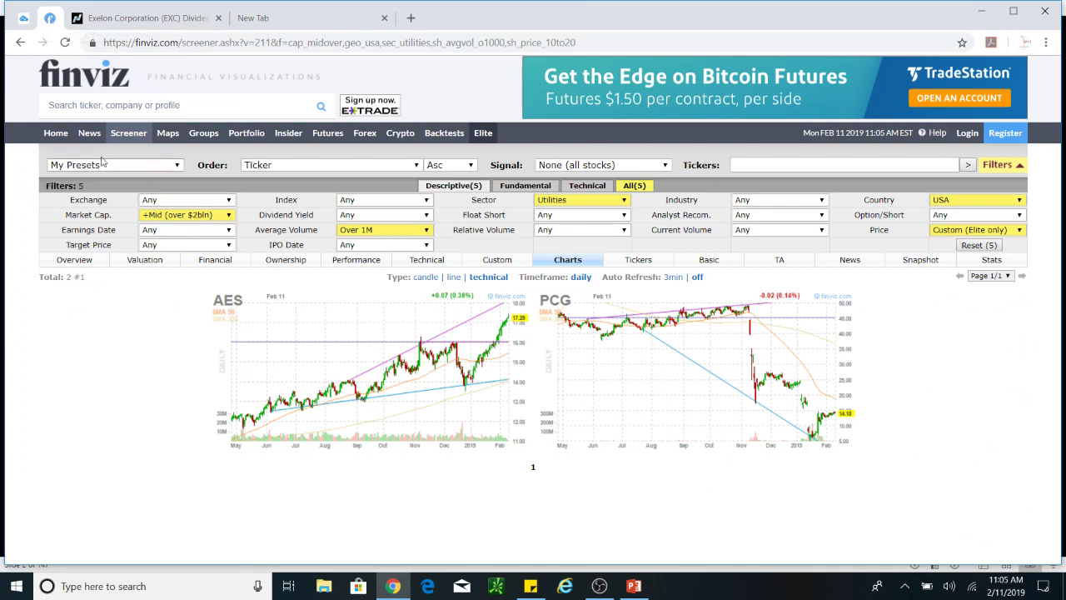
click(127, 137)
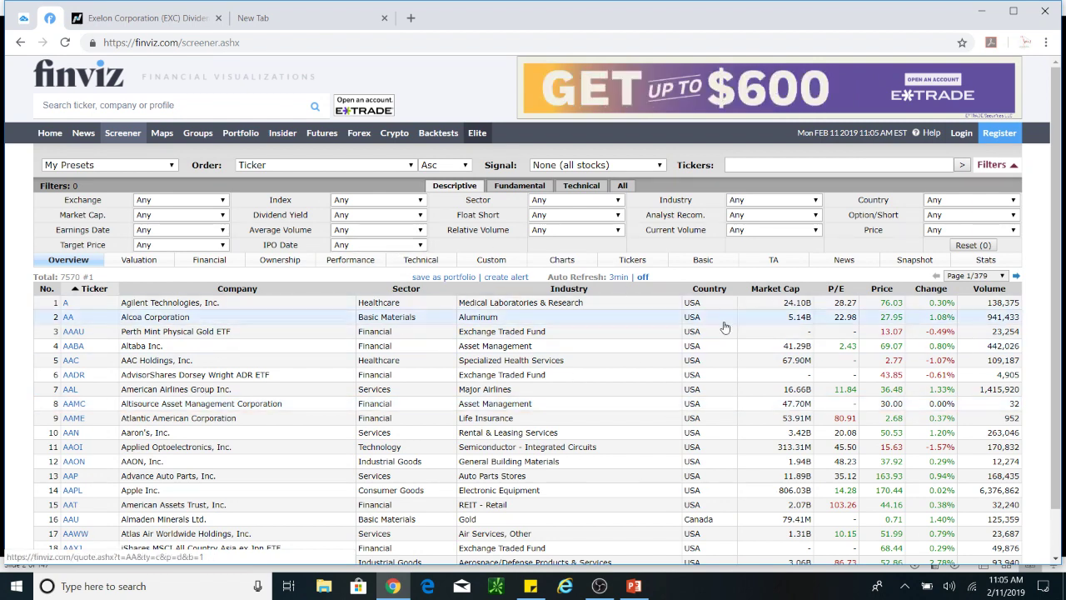
click(790, 320)
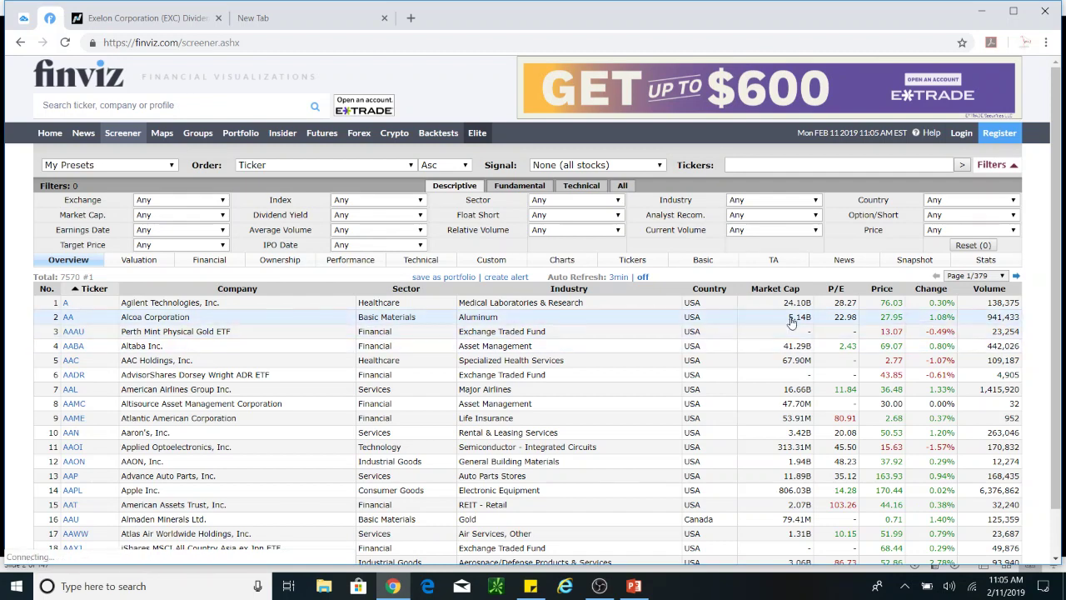
Step: Filter the screener to price $10 to $50 and average volume over 1M, leaving 693 stocks
click(1013, 232)
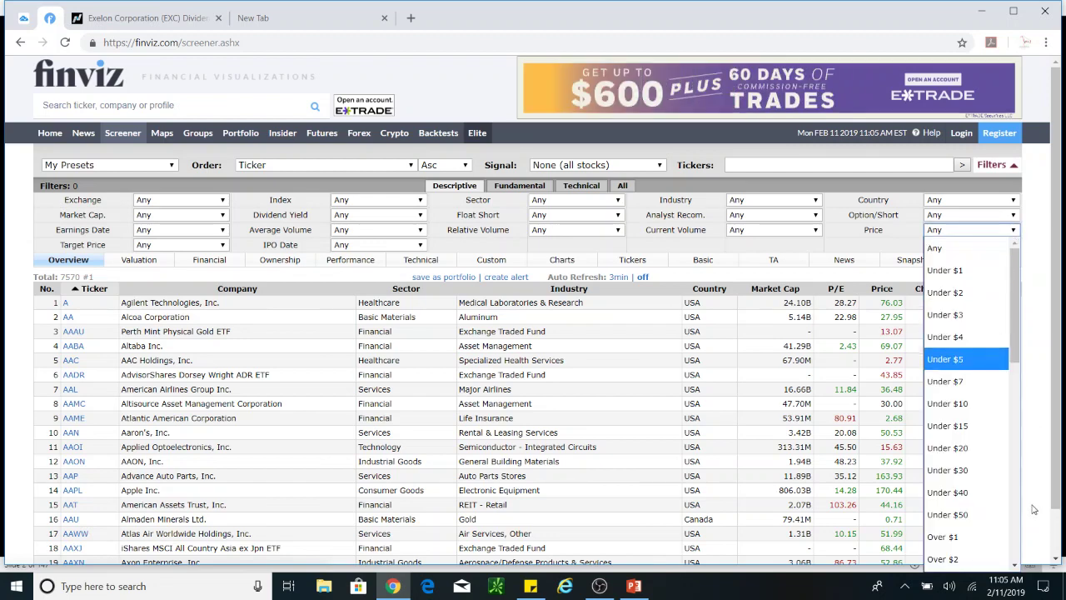
click(1015, 566)
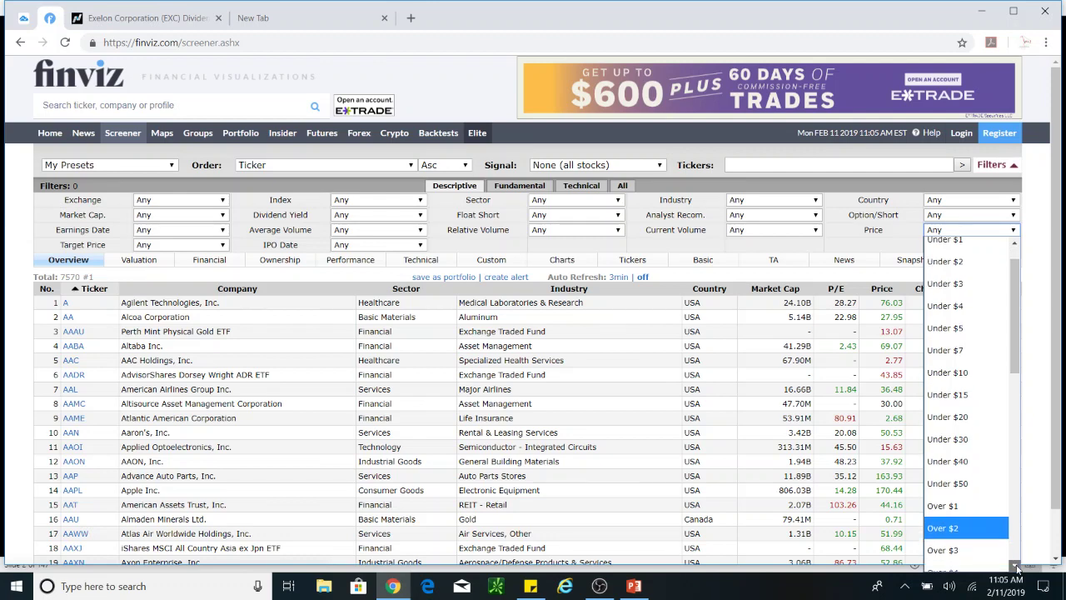
drag(1016, 567, 1016, 567)
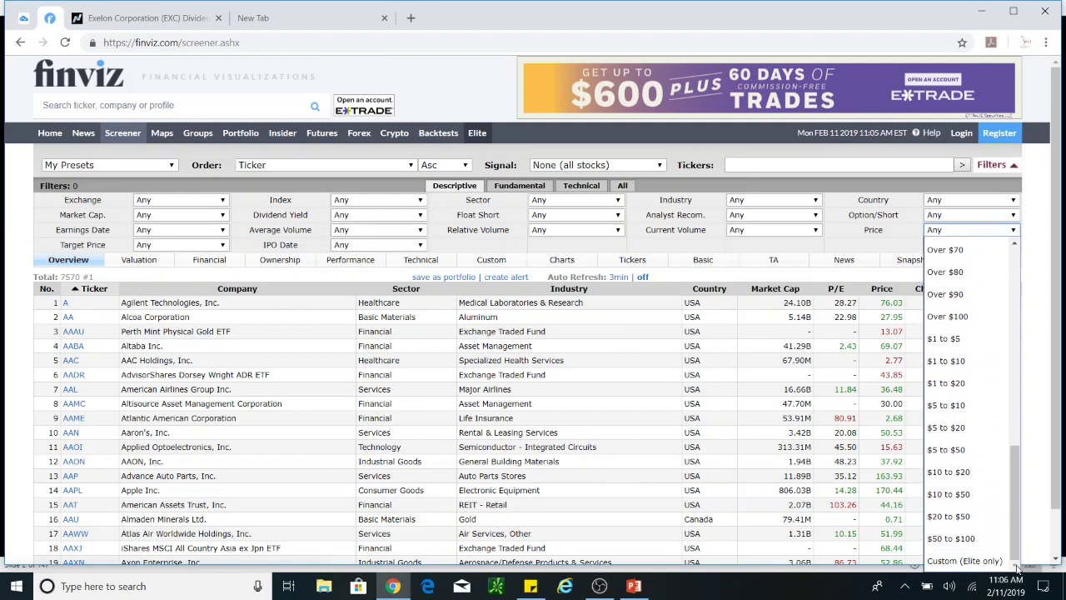
click(951, 495)
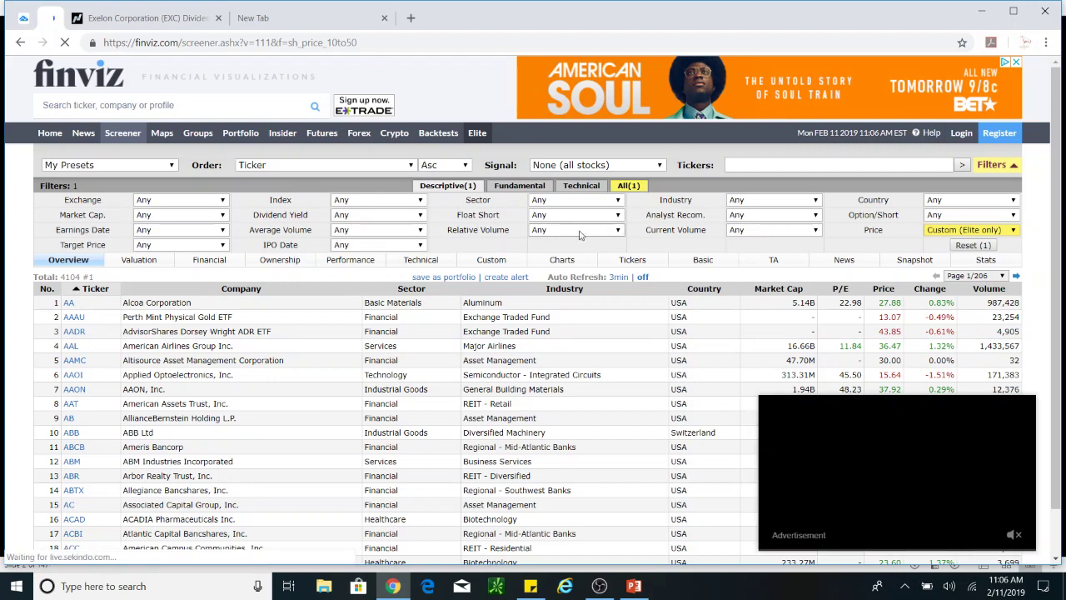
click(422, 233)
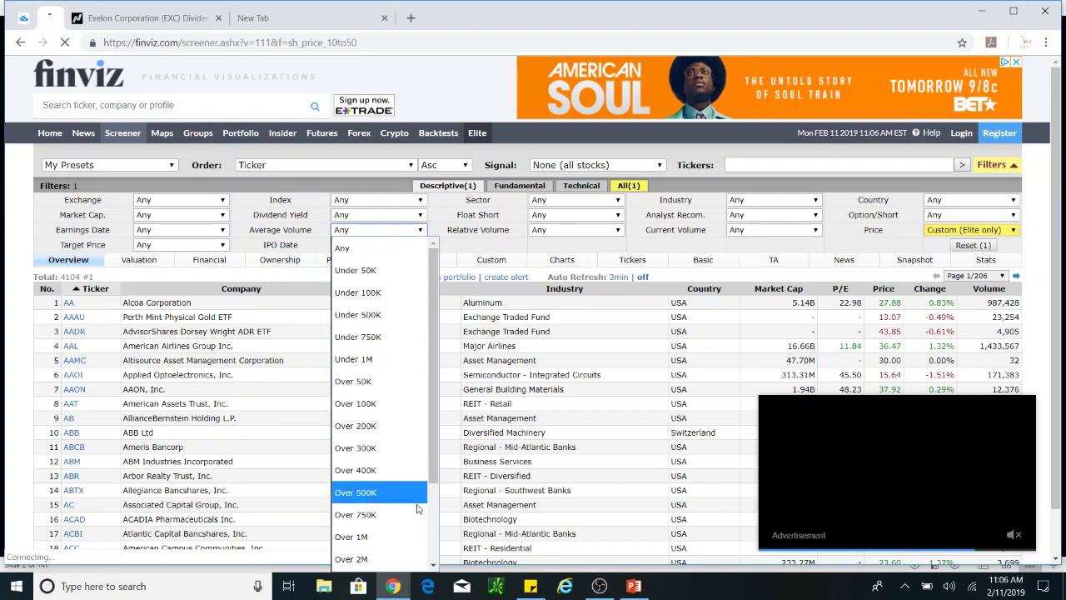
click(367, 541)
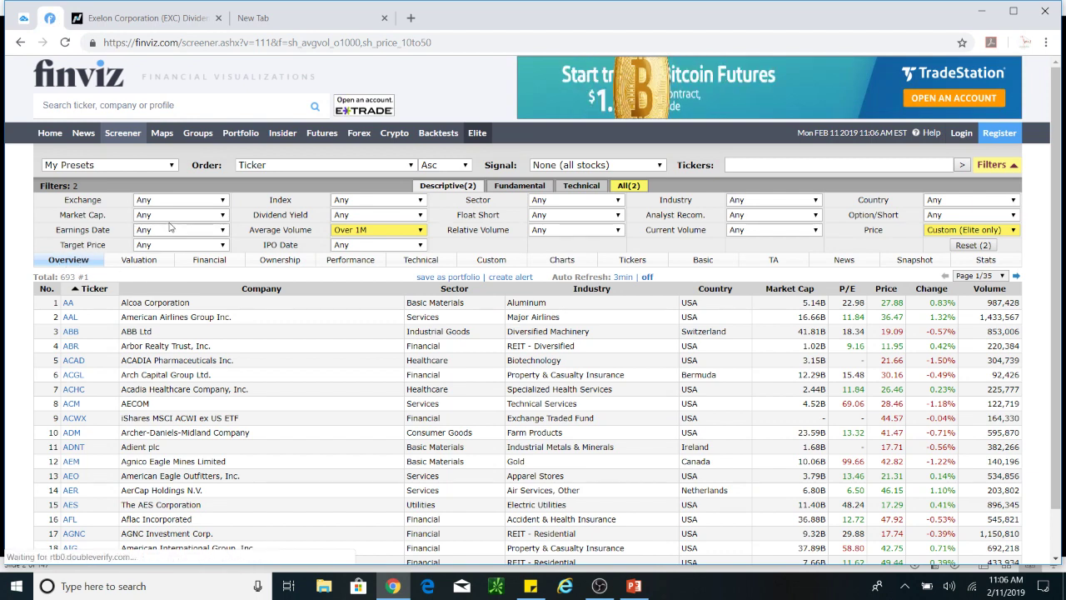
Step: Add Market Cap '+Mid (over $2bln)' and Current Volume 'Over 1M' filters, leaving 111 stocks
click(221, 215)
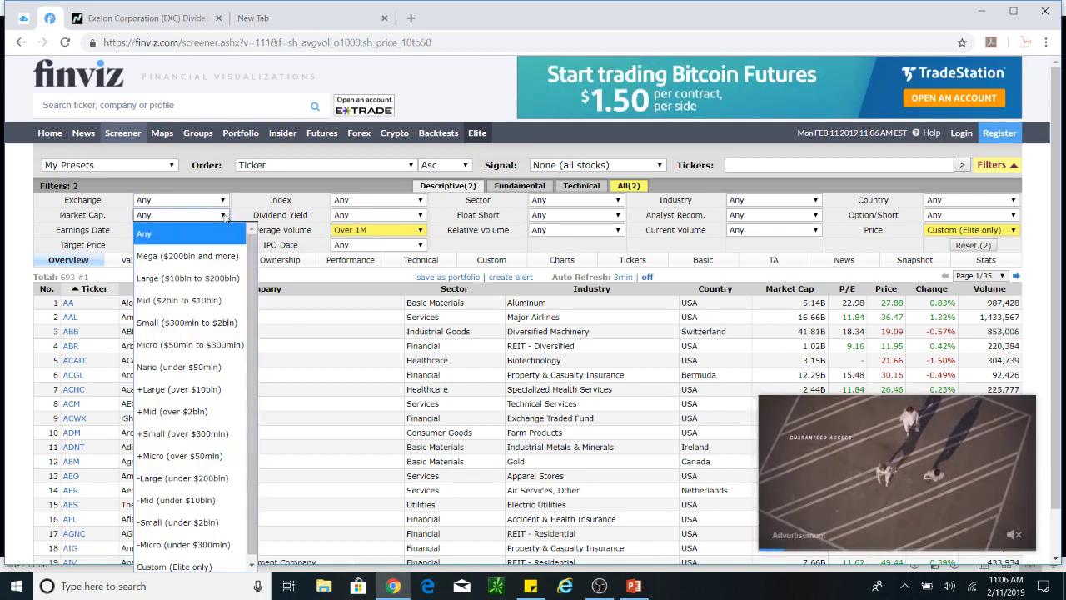
click(188, 410)
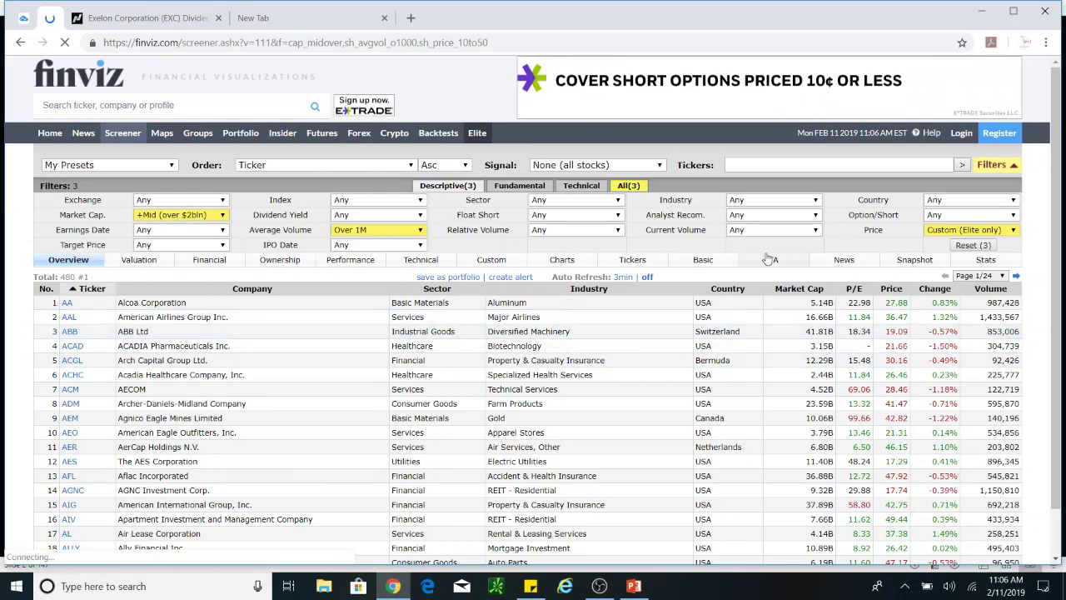
click(814, 230)
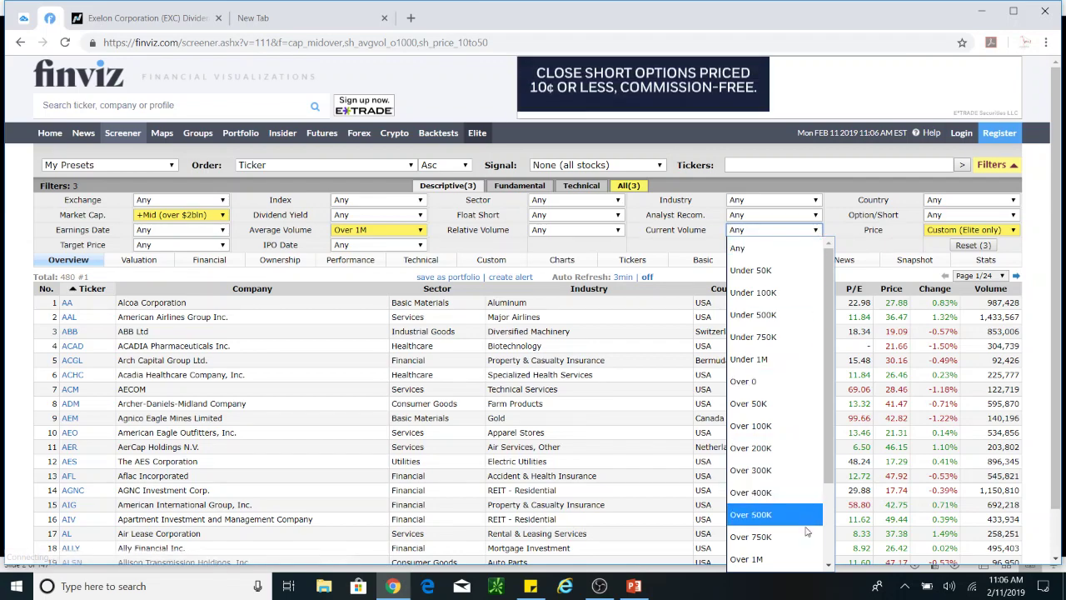
click(795, 559)
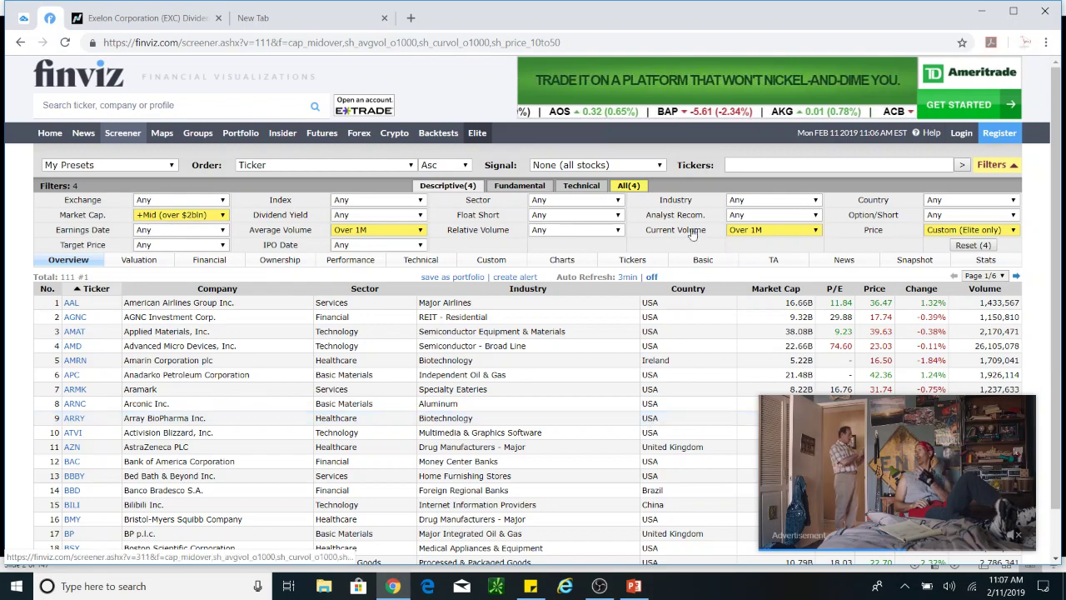
Step: Limit the sector to Utilities, leaving CNP, EXC, PCG and SBS
click(617, 201)
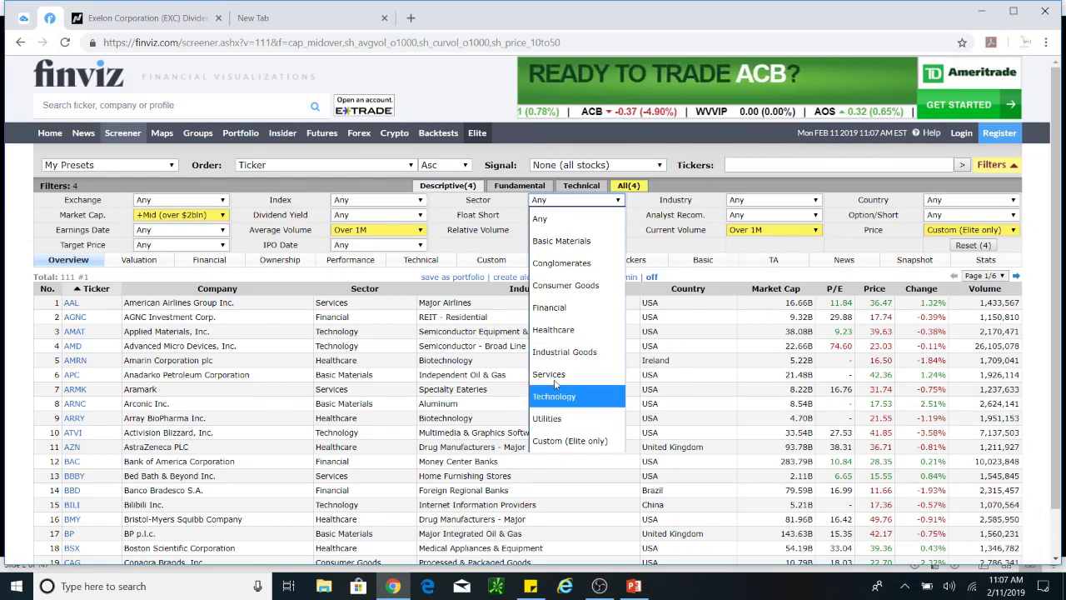
click(568, 420)
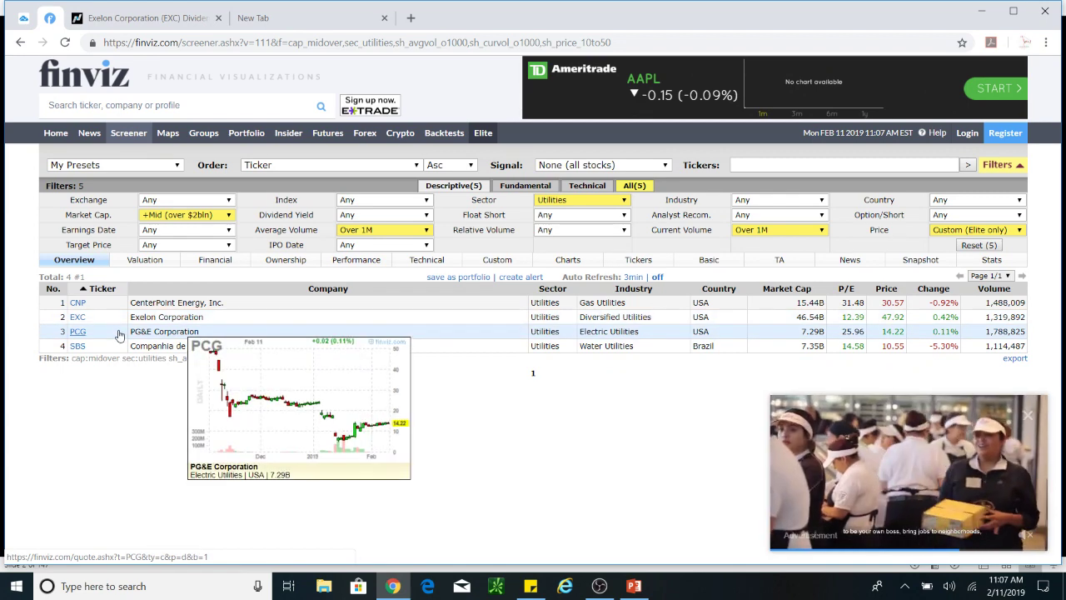
mouse_move(77, 321)
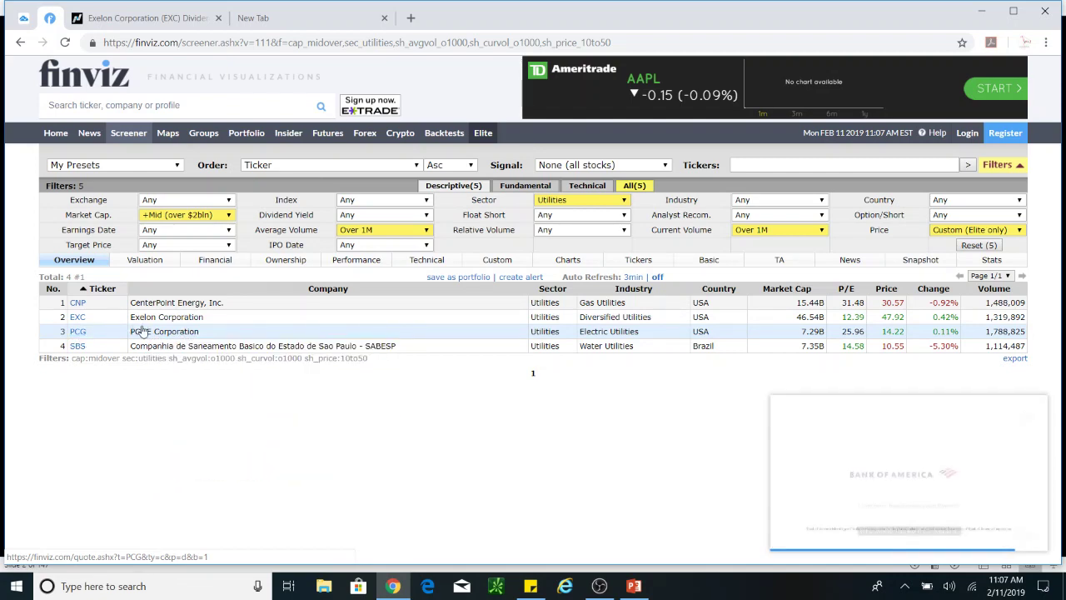
Step: Chart PG&E Corp (PCG) in TradingView in place of CenturyLink
click(22, 20)
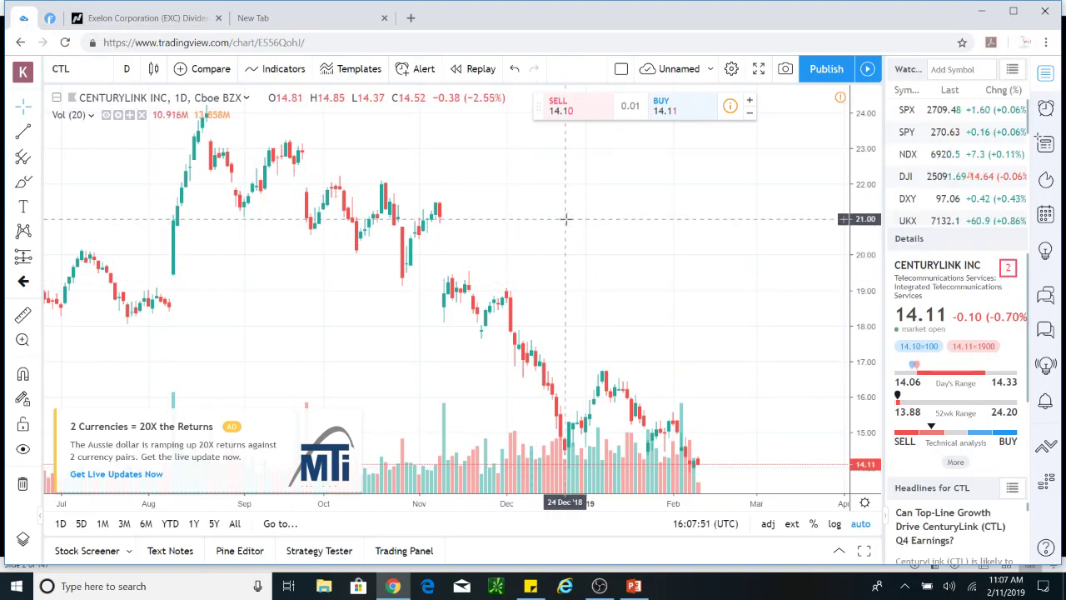
text(PCG)
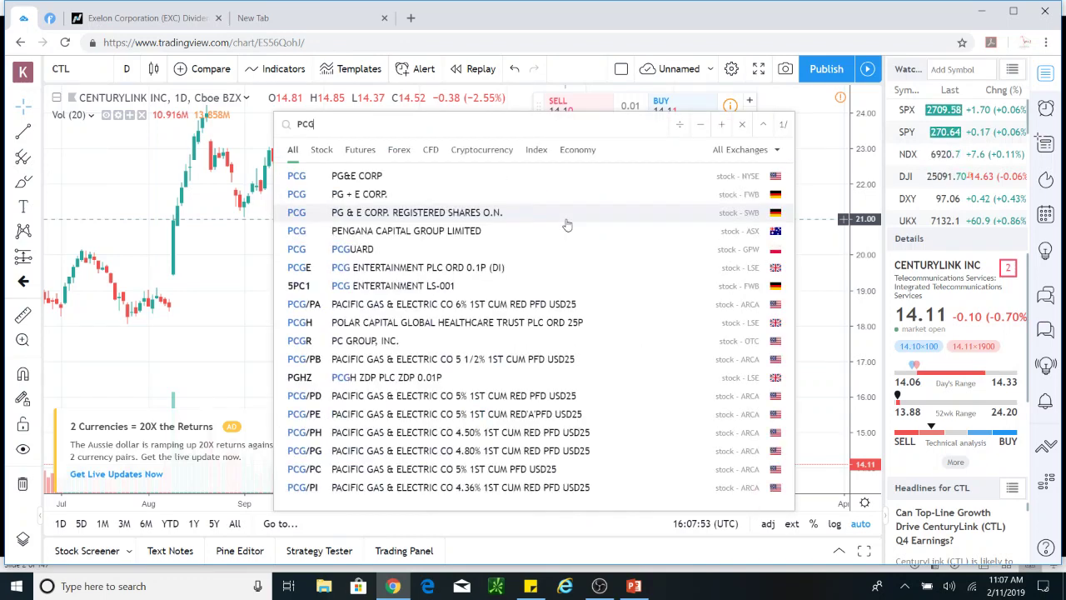
key(Return)
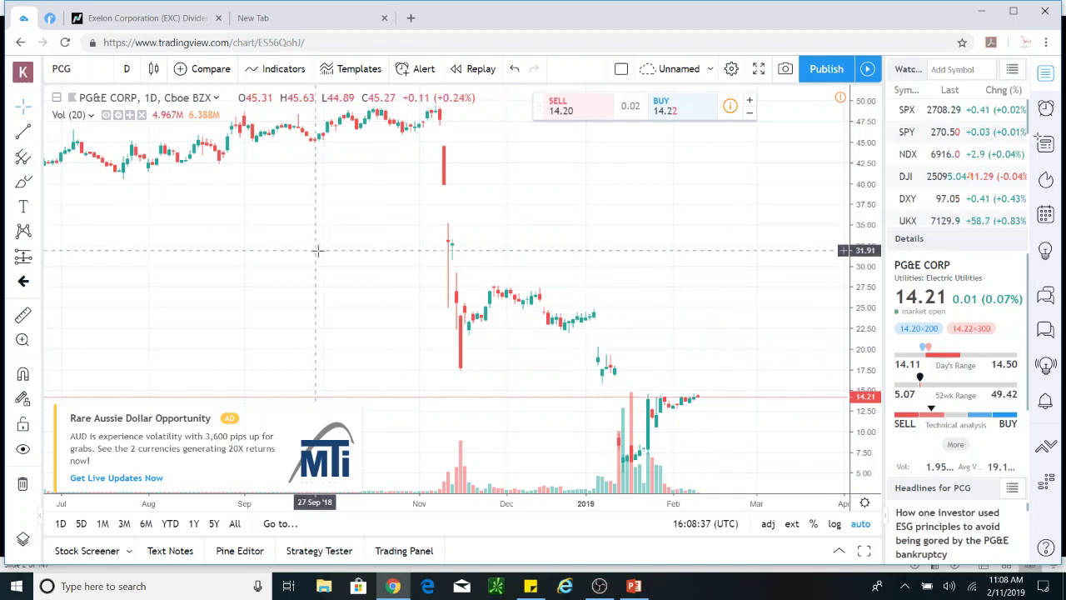
Step: Chart Exelon Corp (EXC) and zoom in on its recent daily candles
text(EXC)
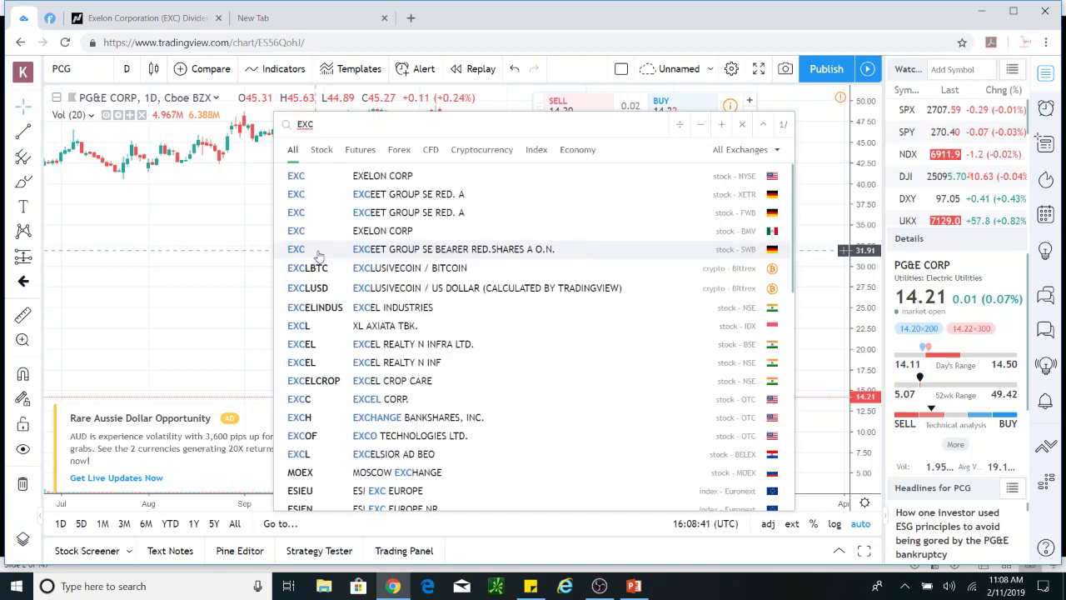
click(345, 177)
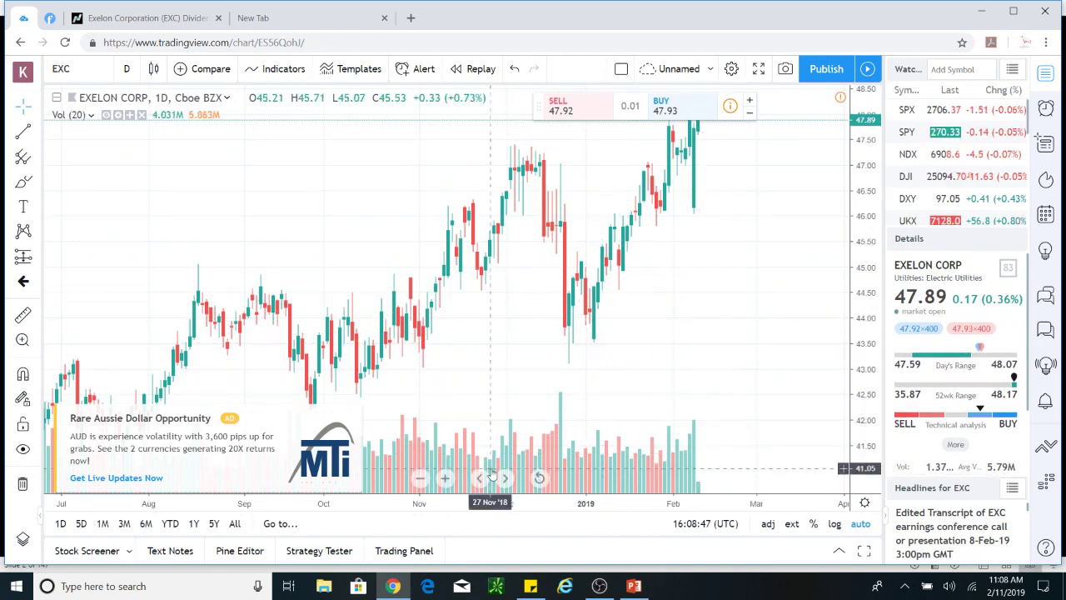
click(445, 477)
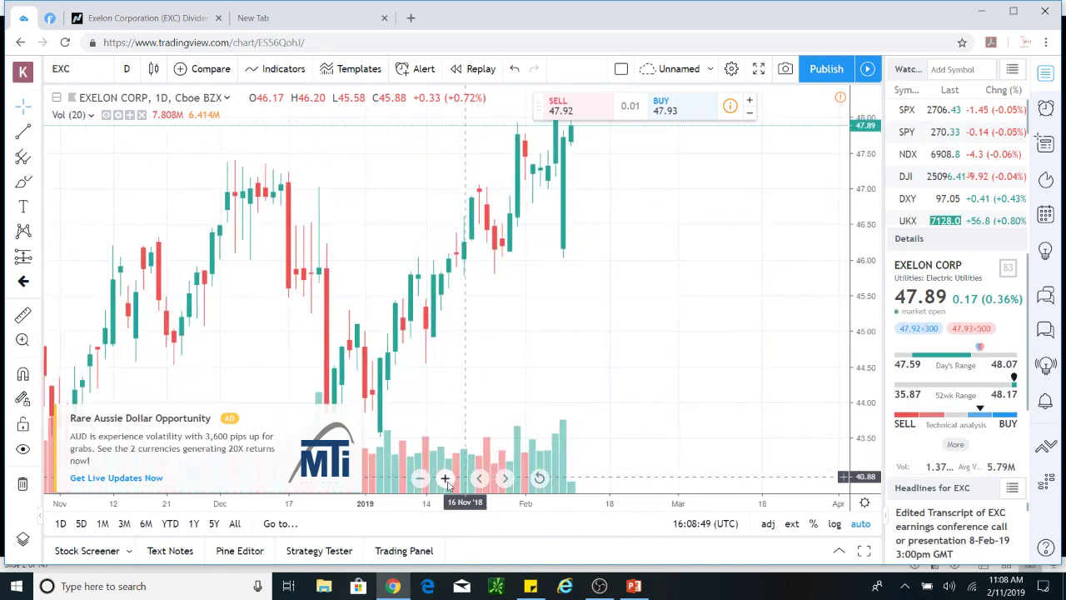
click(446, 478)
Step: Pan and rezoom the EXC chart to show from about August 2018 onward
drag(454, 300, 527, 323)
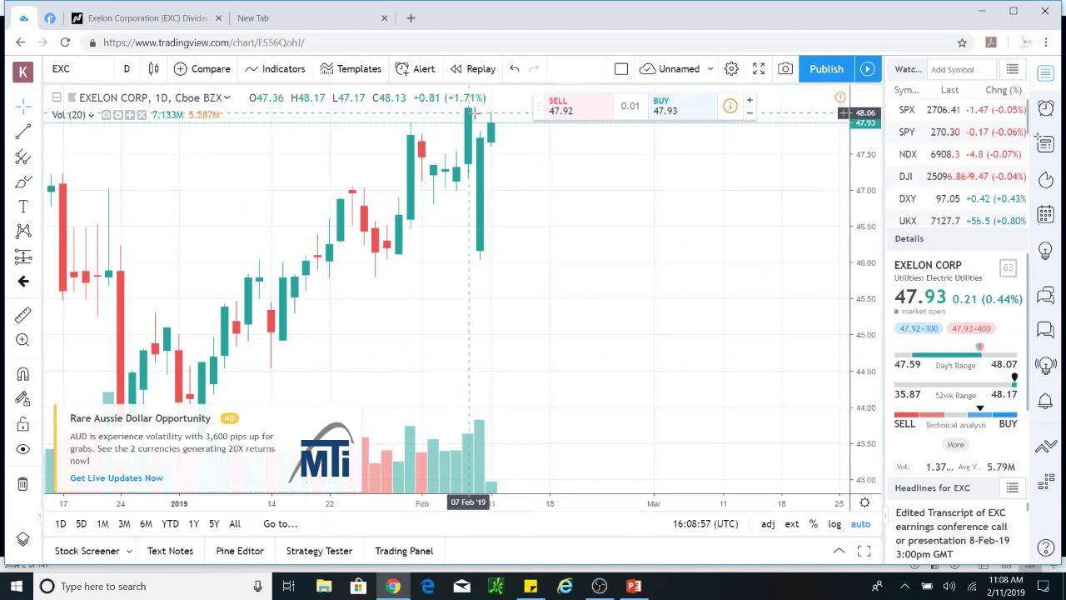
drag(402, 305, 566, 333)
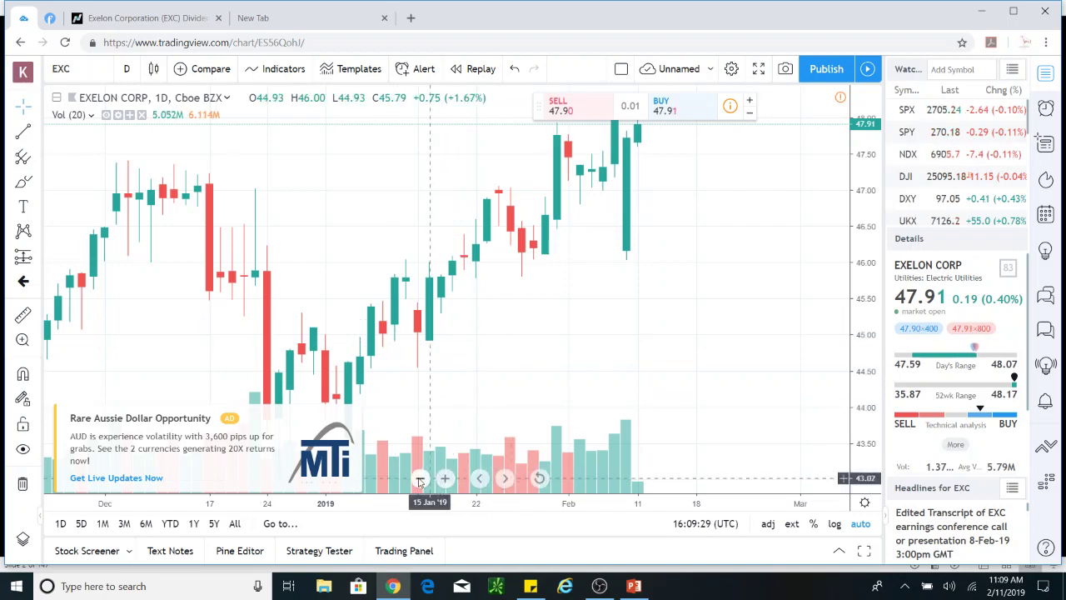
click(420, 481)
click(420, 481)
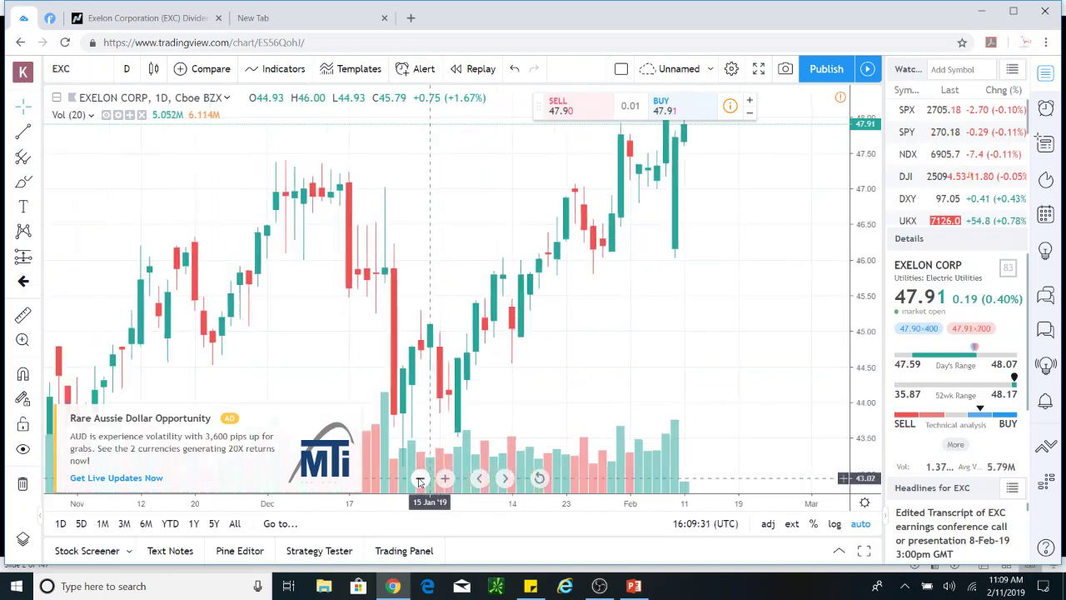
click(420, 482)
click(420, 481)
click(420, 481)
click(420, 481)
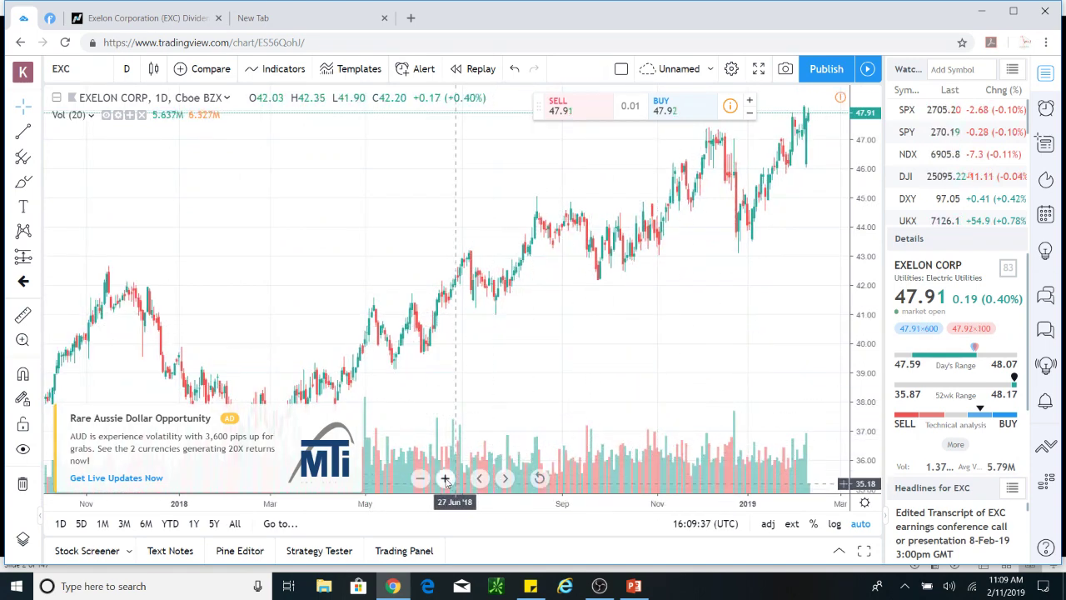
click(444, 482)
click(445, 481)
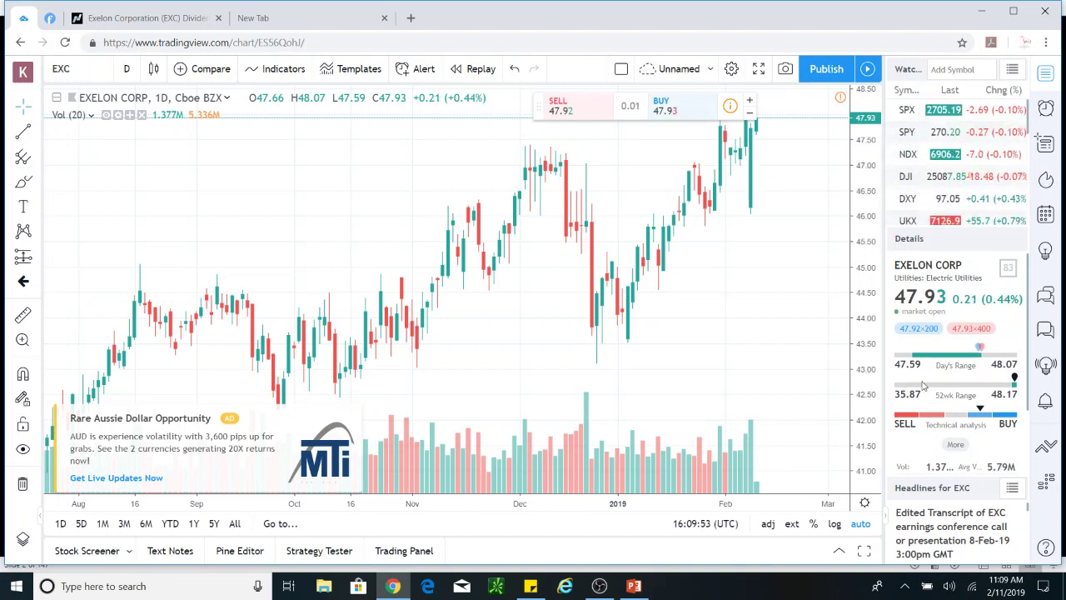
Step: Add EXC to the TradingView watchlist, then return to the PowerPoint slide show
click(958, 69)
text(EXC)
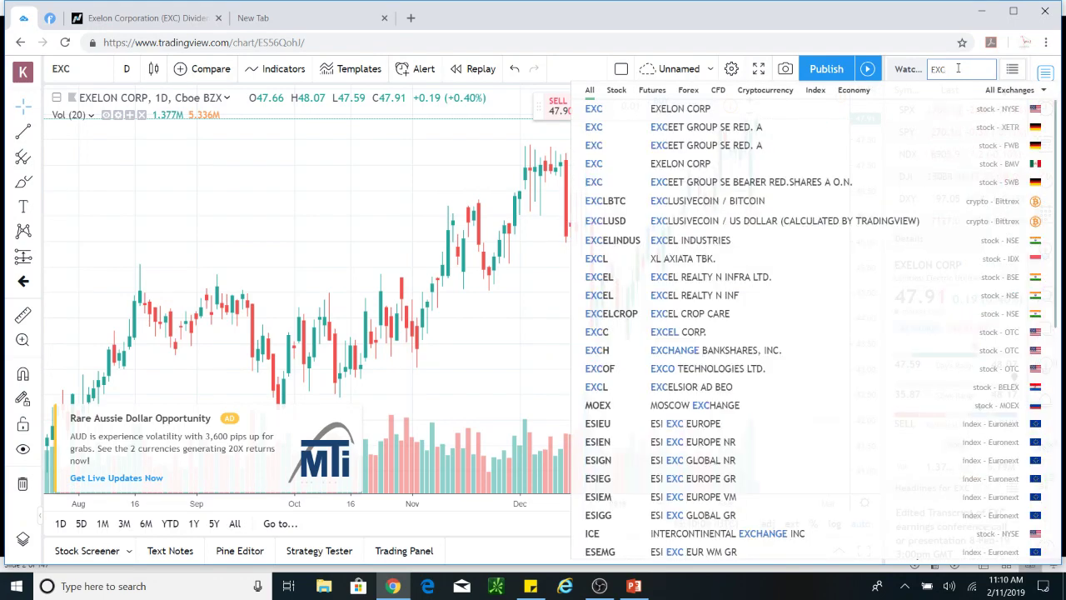
key(Return)
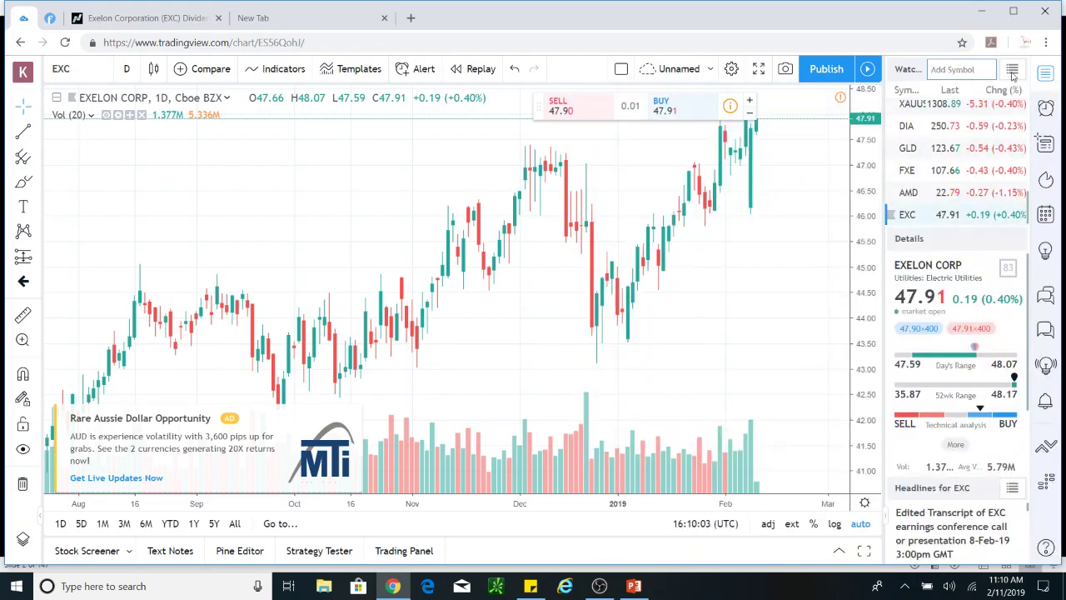
click(943, 218)
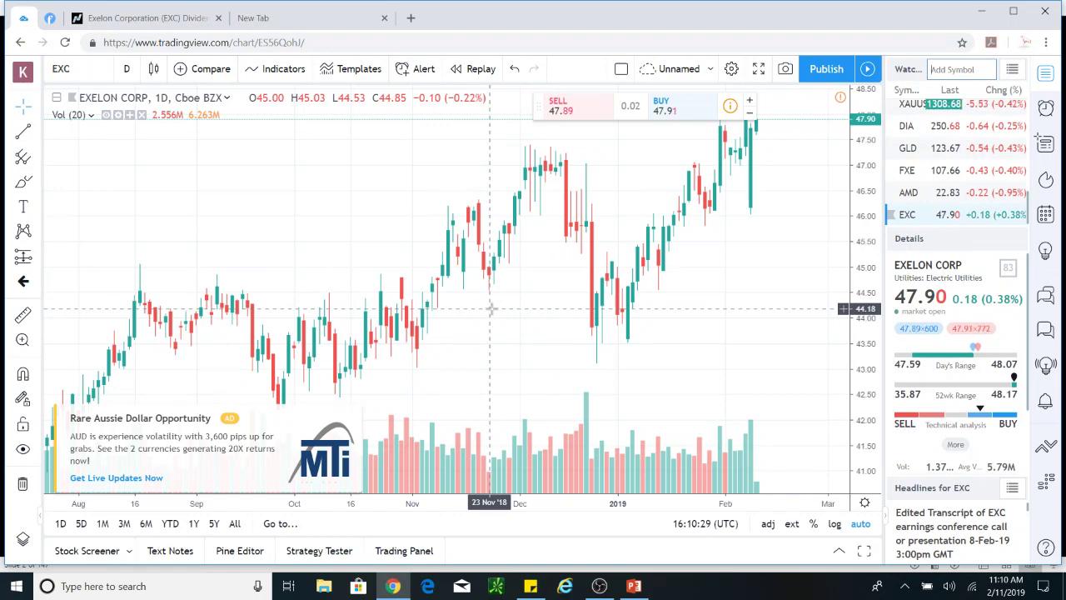
click(637, 585)
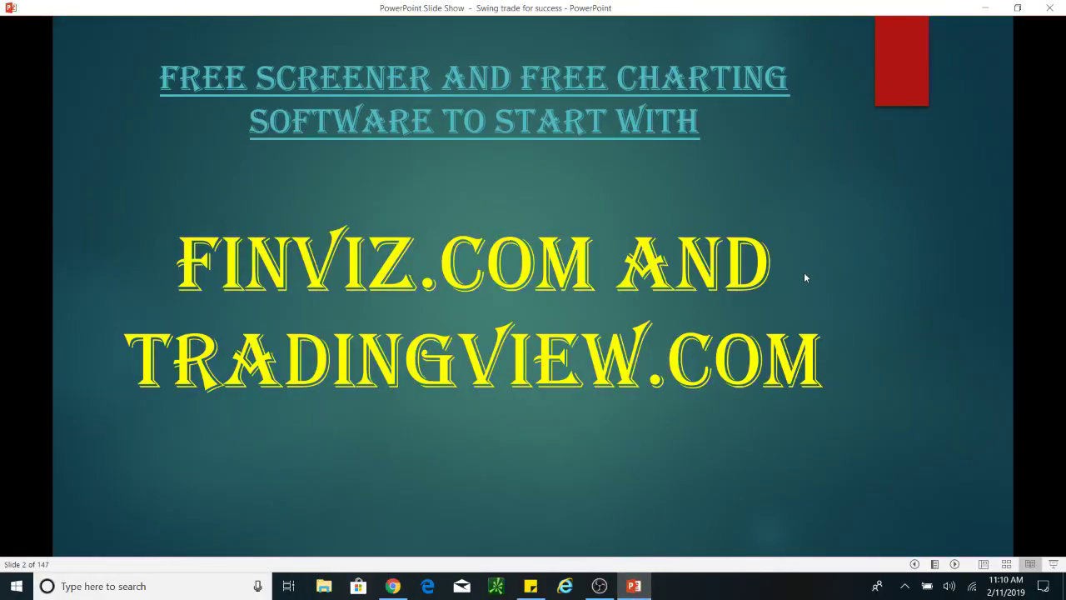